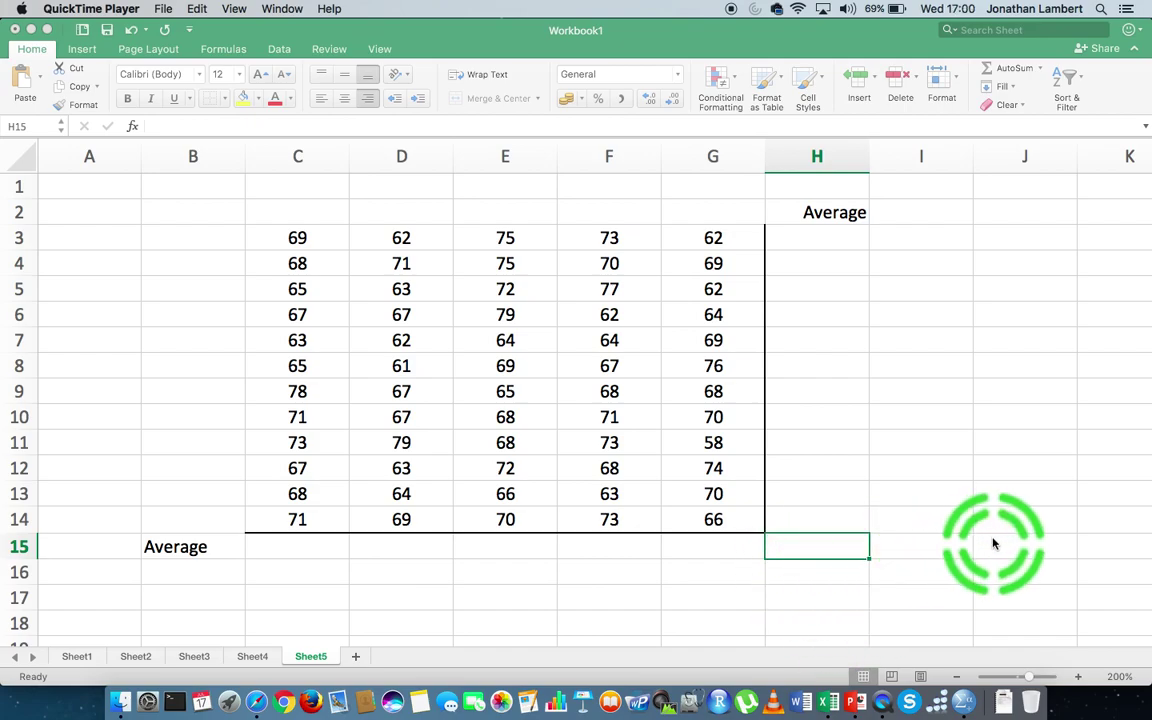
Enter =AVERAGE(C3:G14) in H15 to get the overall score average of 68.3333333.
{"action": "left_click", "coordinate": [834, 548]}
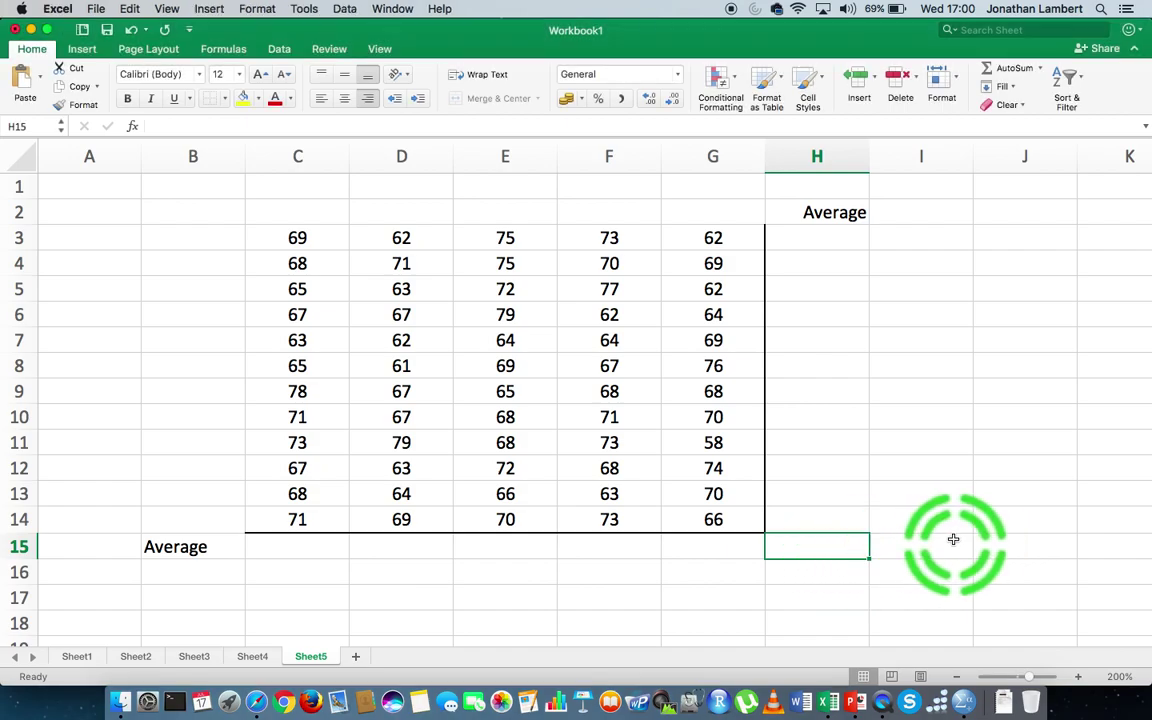
{"action": "type", "text": "="}
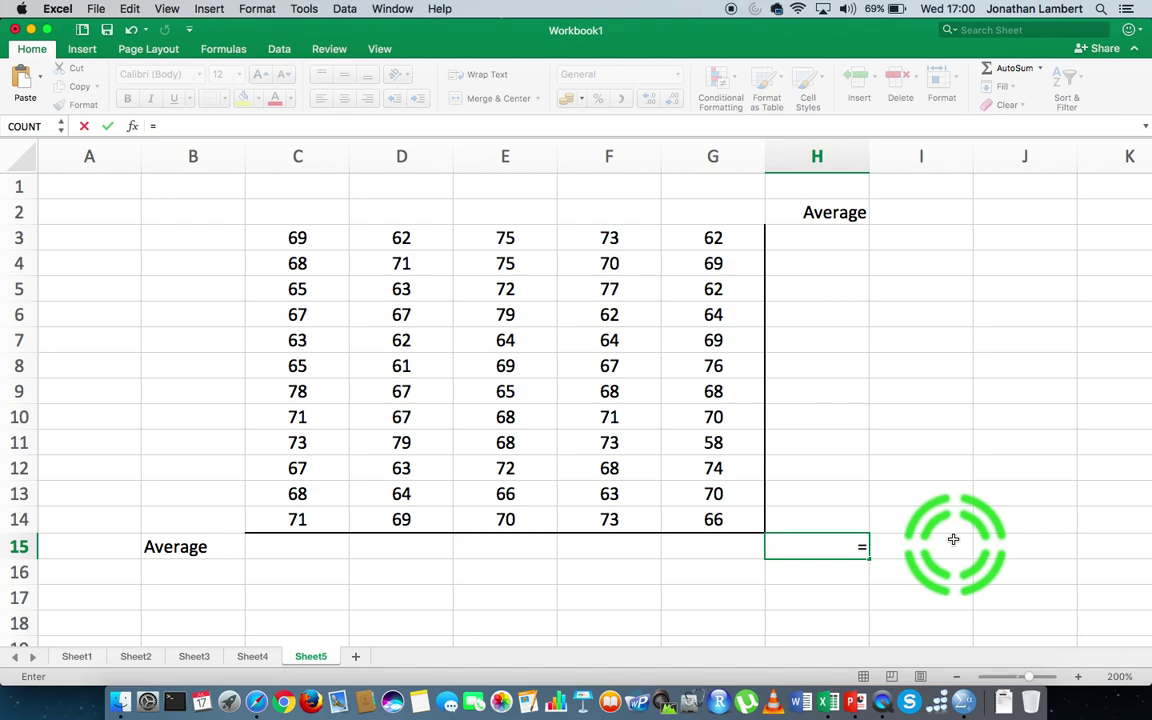
{"action": "type", "text": "av"}
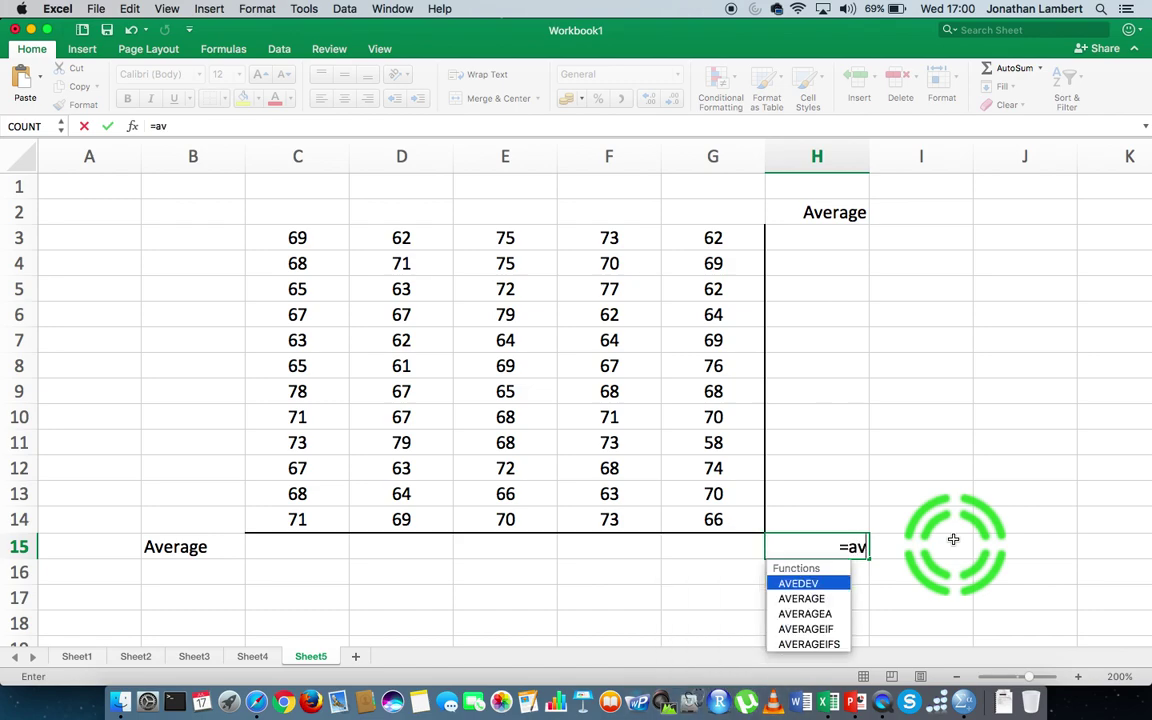
{"action": "type", "text": "erag"}
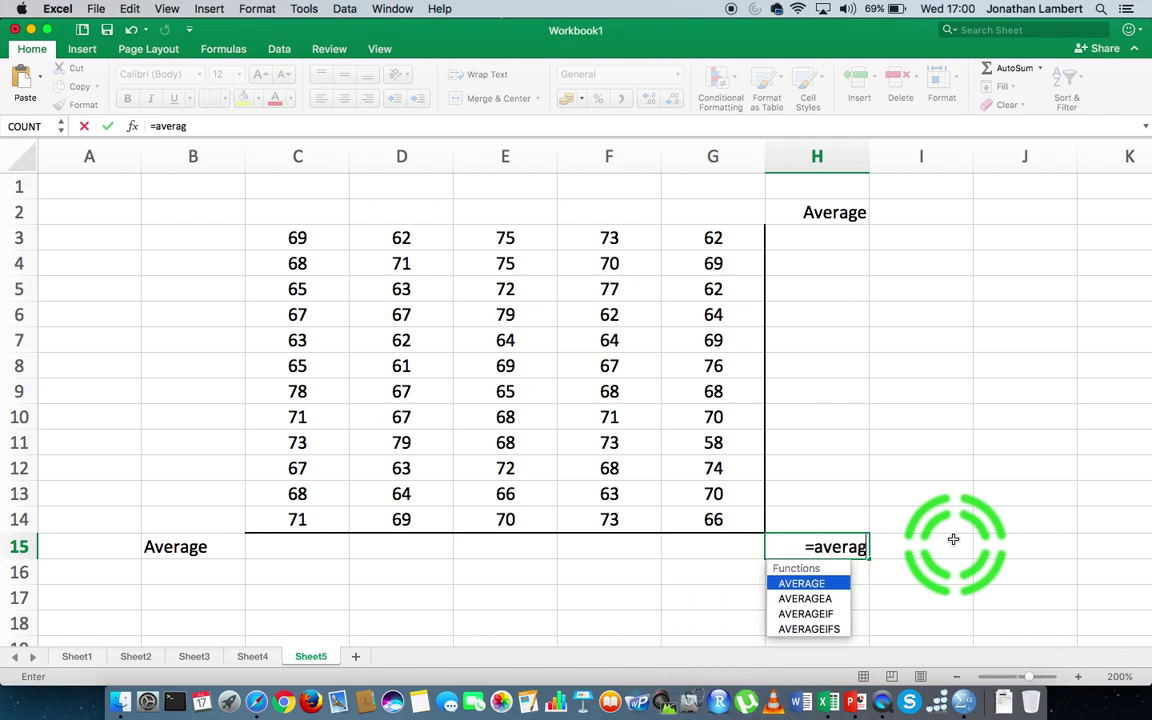
{"action": "type", "text": "e("}
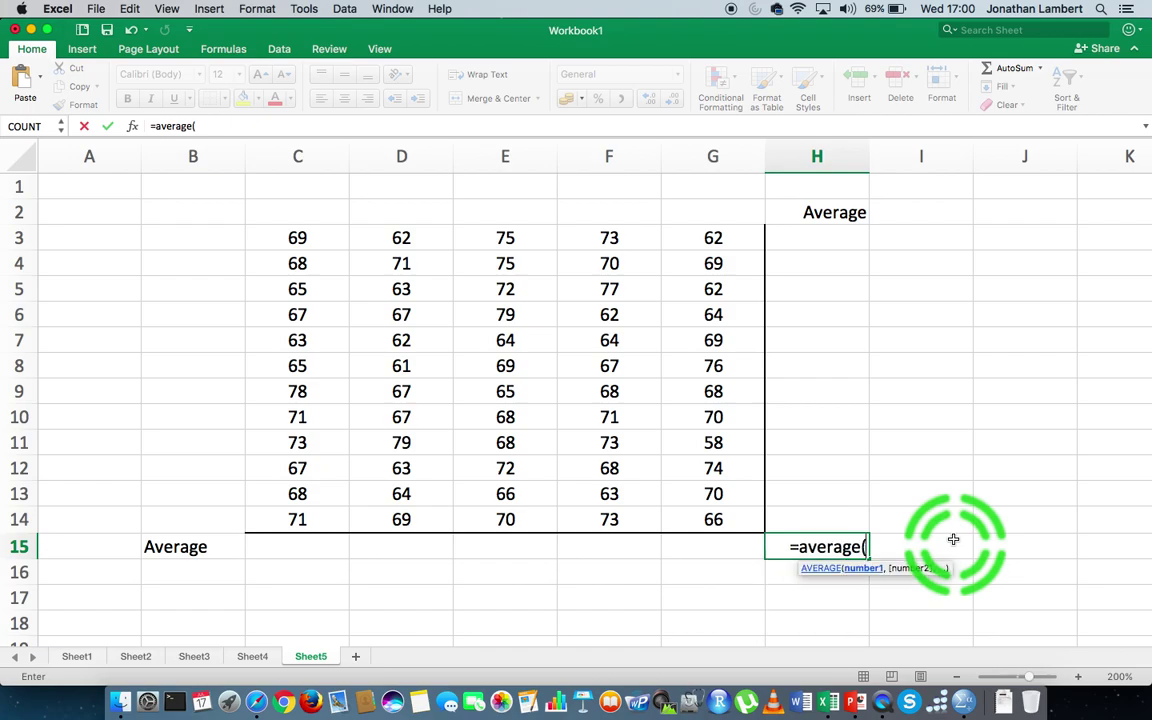
{"action": "left_click", "coordinate": [307, 238]}
{"action": "left_click_drag", "start_coordinate": [307, 238], "coordinate": [710, 531]}
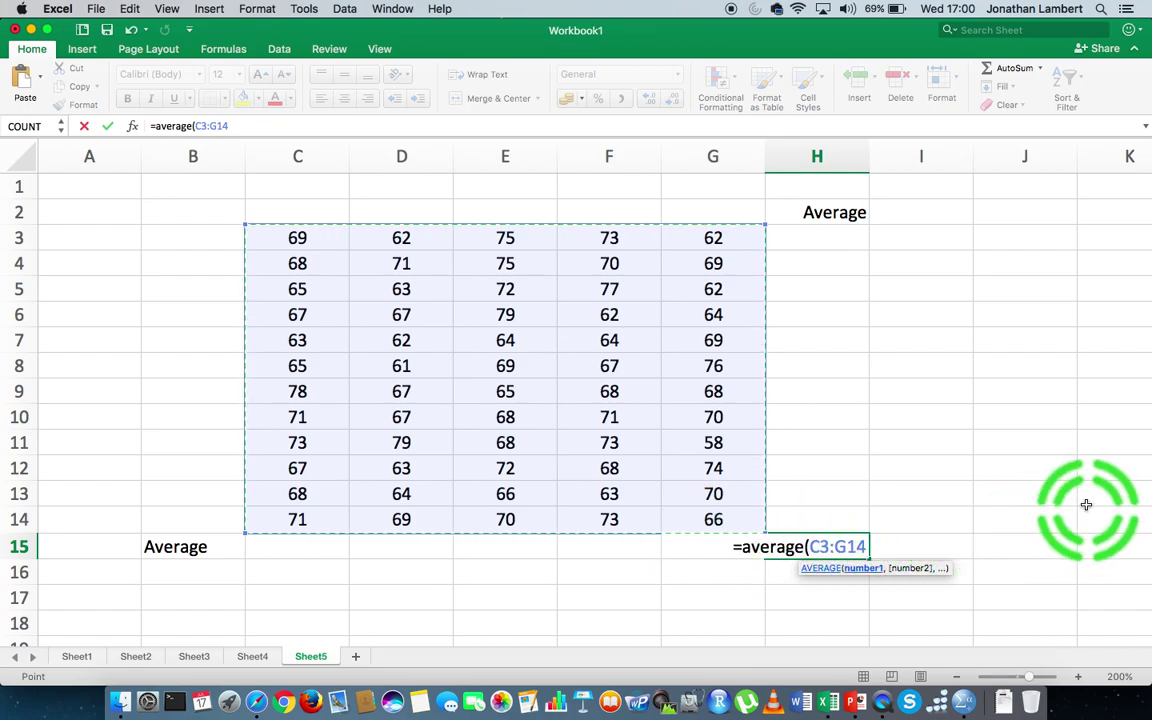
{"action": "type", "text": ")"}
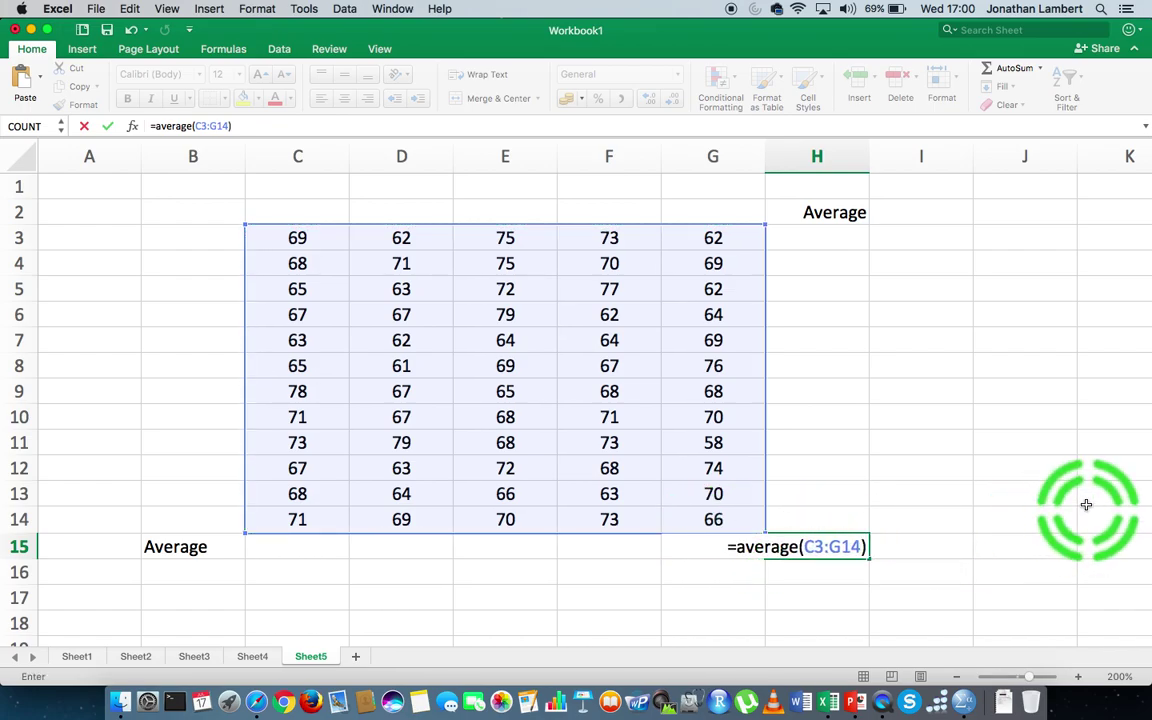
{"action": "key", "text": "Return"}
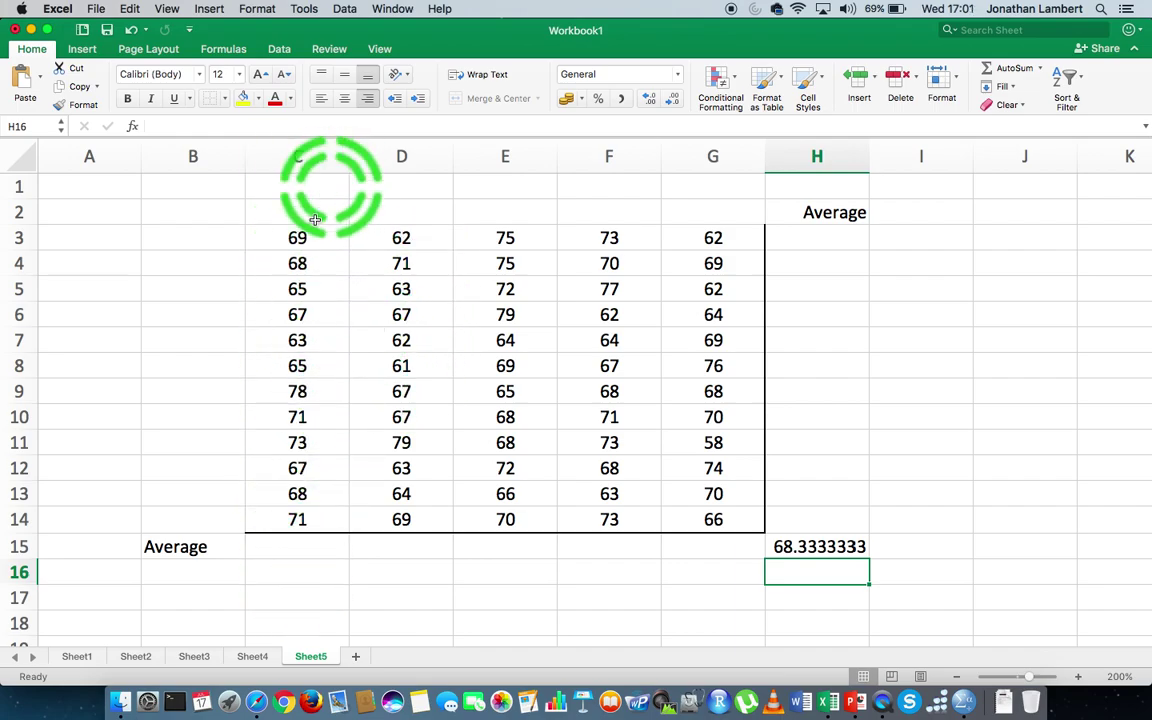
Enter =AVERAGE(C3:C14) in C15, giving column C's average of 68.75.
{"action": "left_click", "coordinate": [296, 547]}
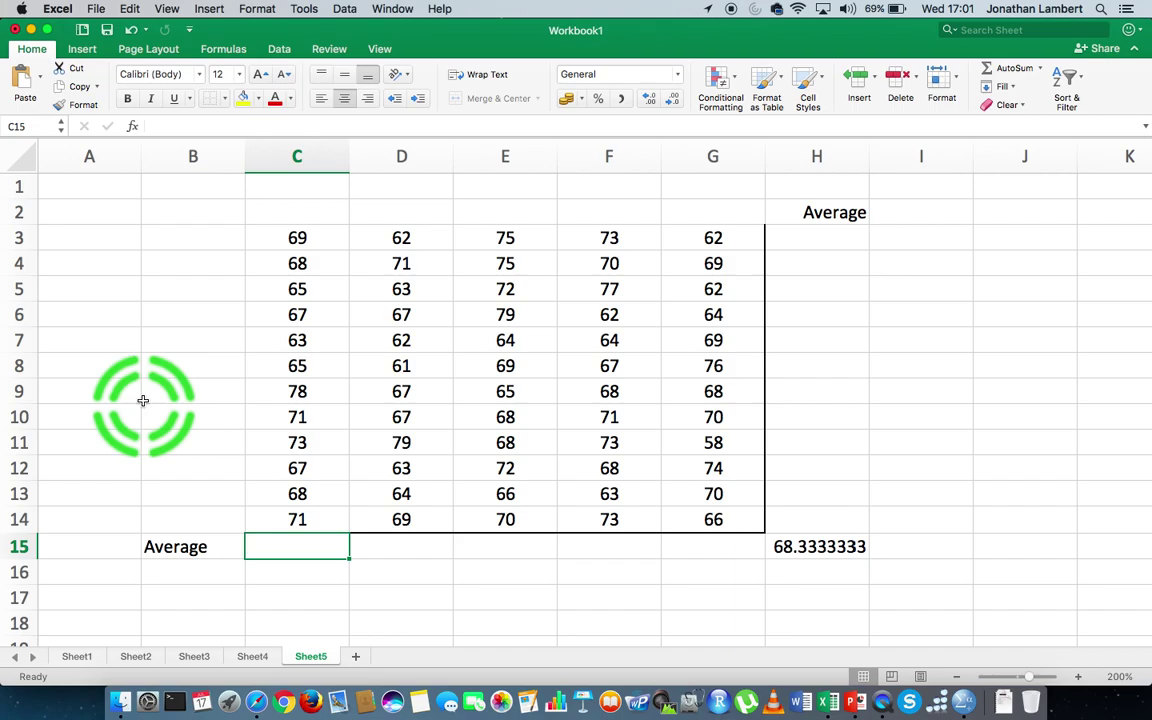
{"action": "type", "text": "="}
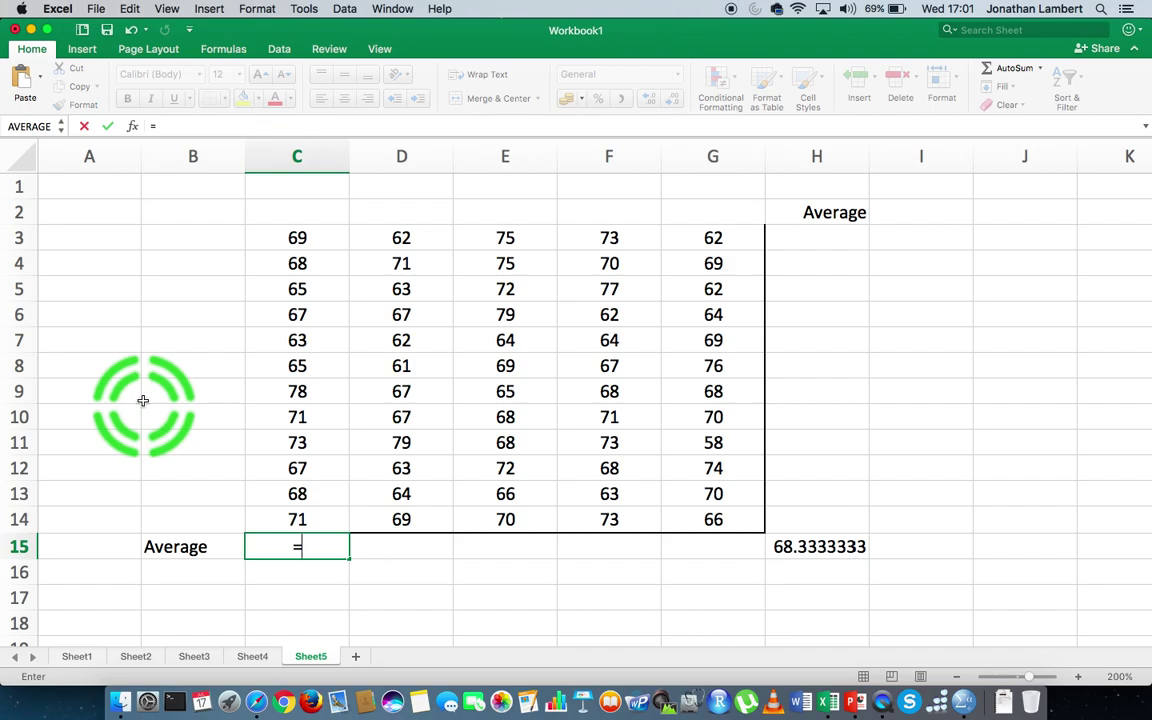
{"action": "type", "text": "avera"}
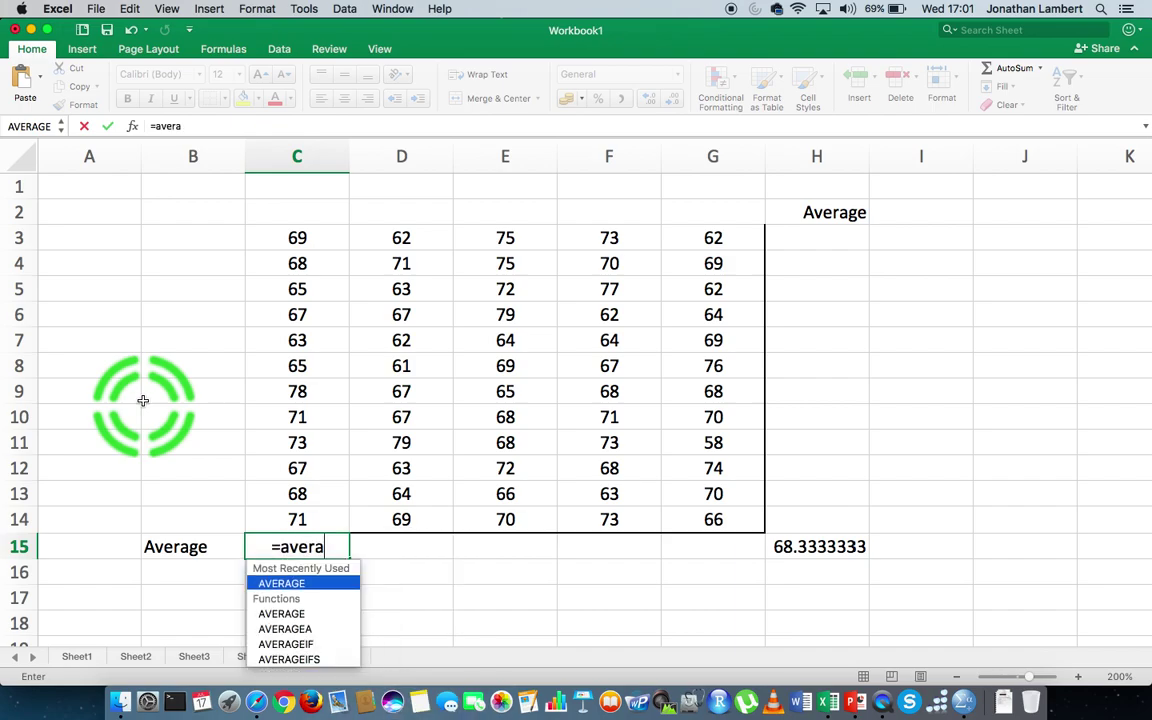
{"action": "type", "text": "ge("}
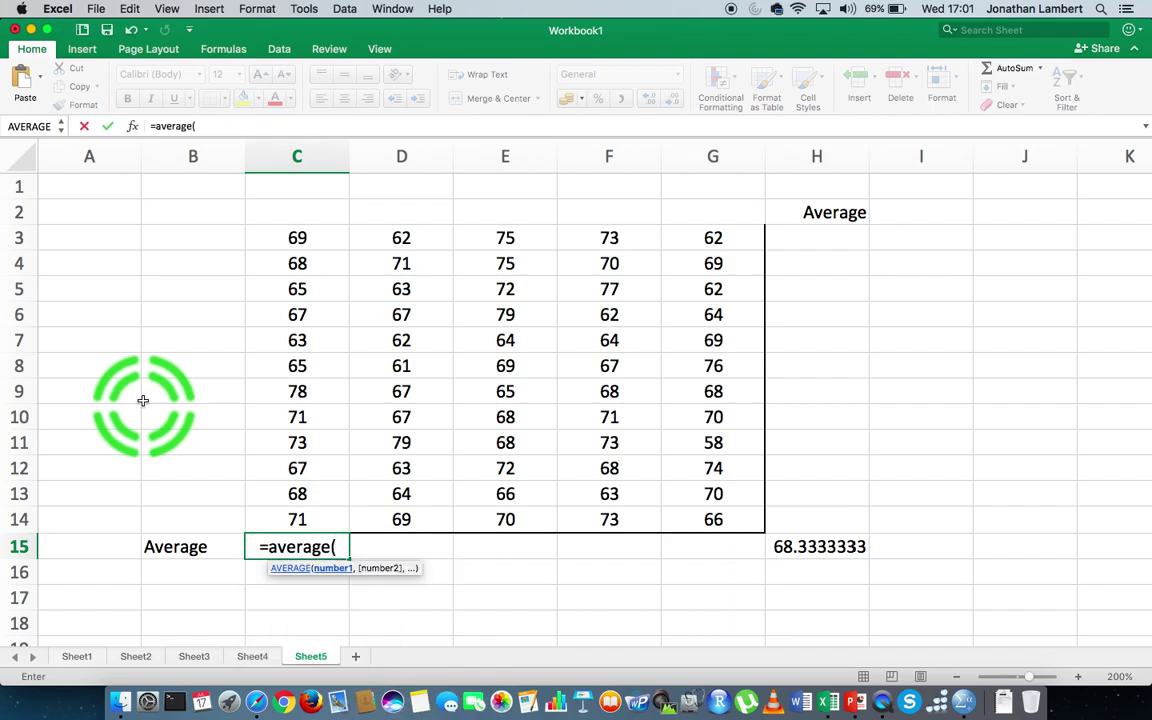
{"action": "left_click", "coordinate": [295, 238]}
{"action": "left_click_drag", "start_coordinate": [293, 238], "coordinate": [334, 507]}
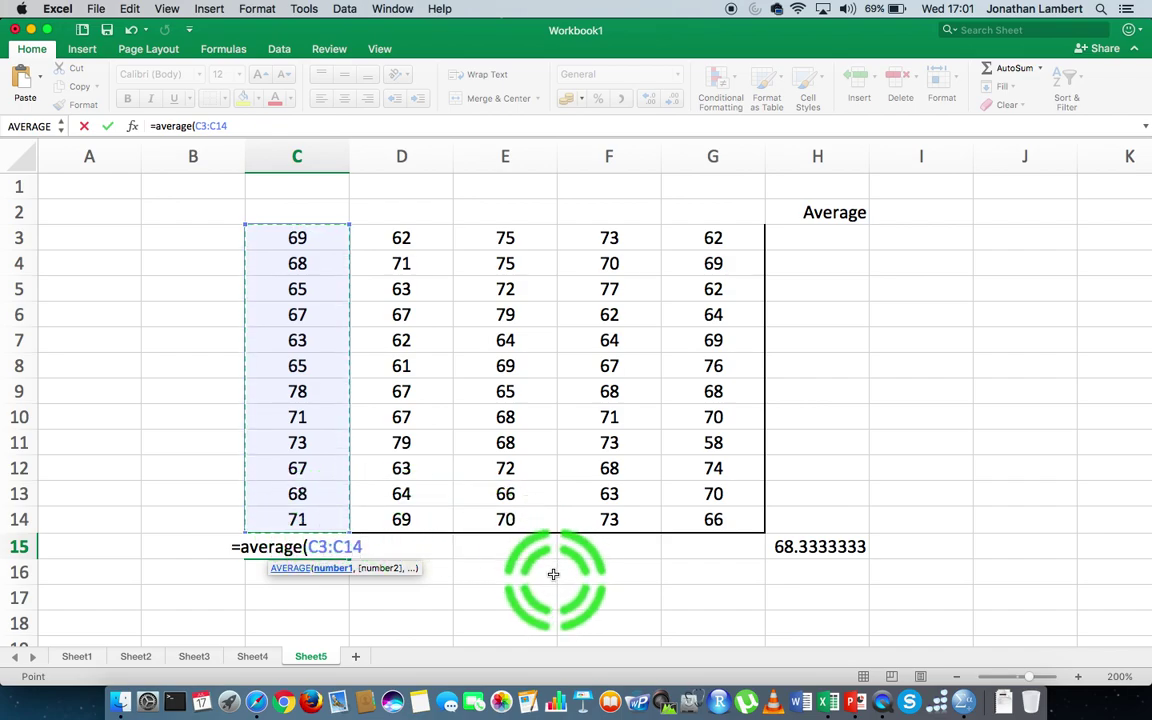
{"action": "type", "text": ")"}
{"action": "key", "text": "Return"}
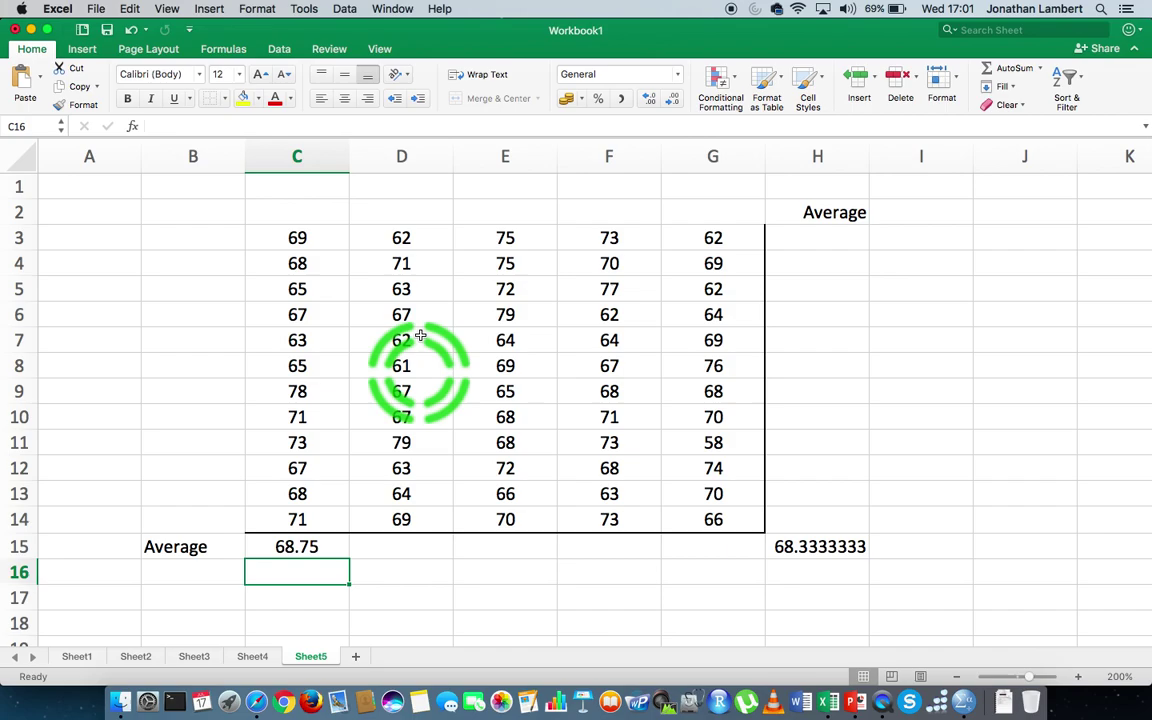
Fill C15's average formula right to G15, giving 66.25, 70.25, 69.0833333 and 67.3333333.
{"action": "left_click", "coordinate": [328, 545]}
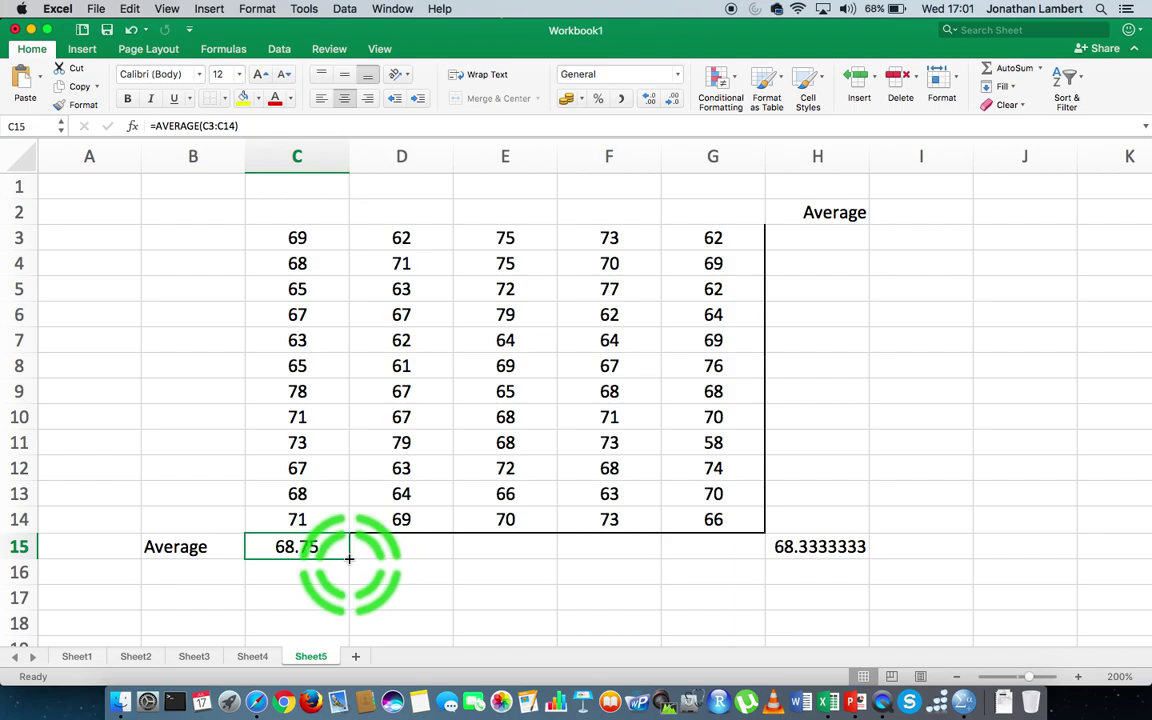
{"action": "left_click_drag", "start_coordinate": [348, 559], "coordinate": [730, 556]}
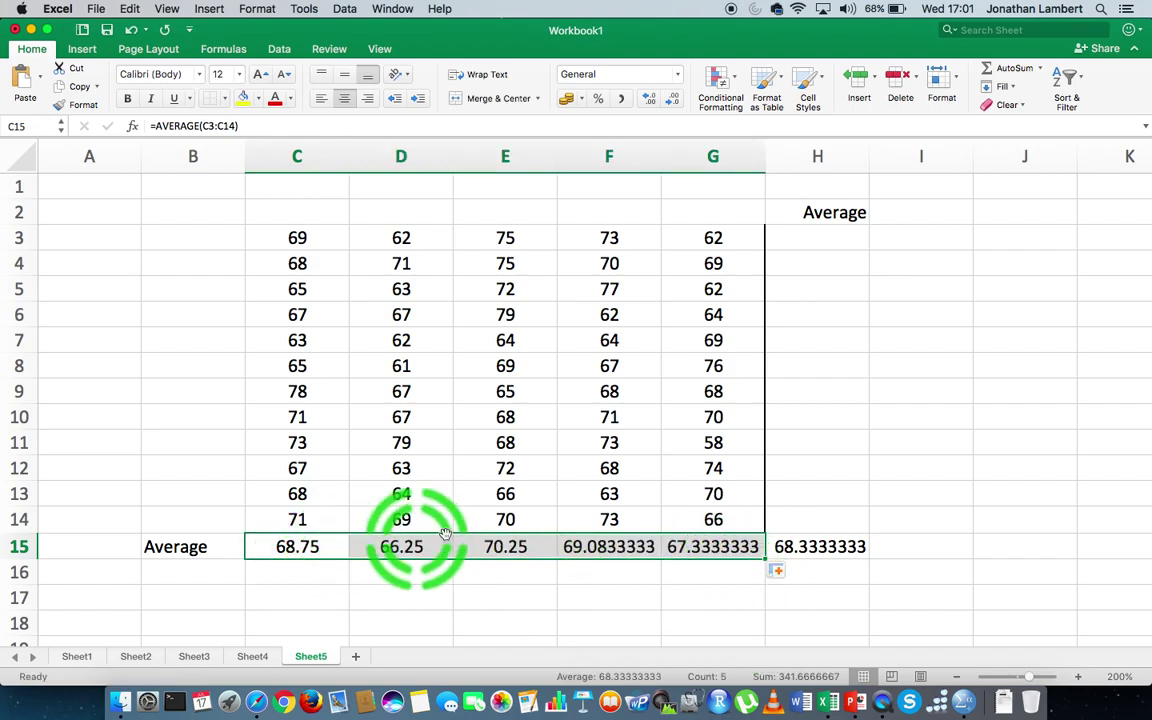
{"action": "left_click", "coordinate": [955, 490]}
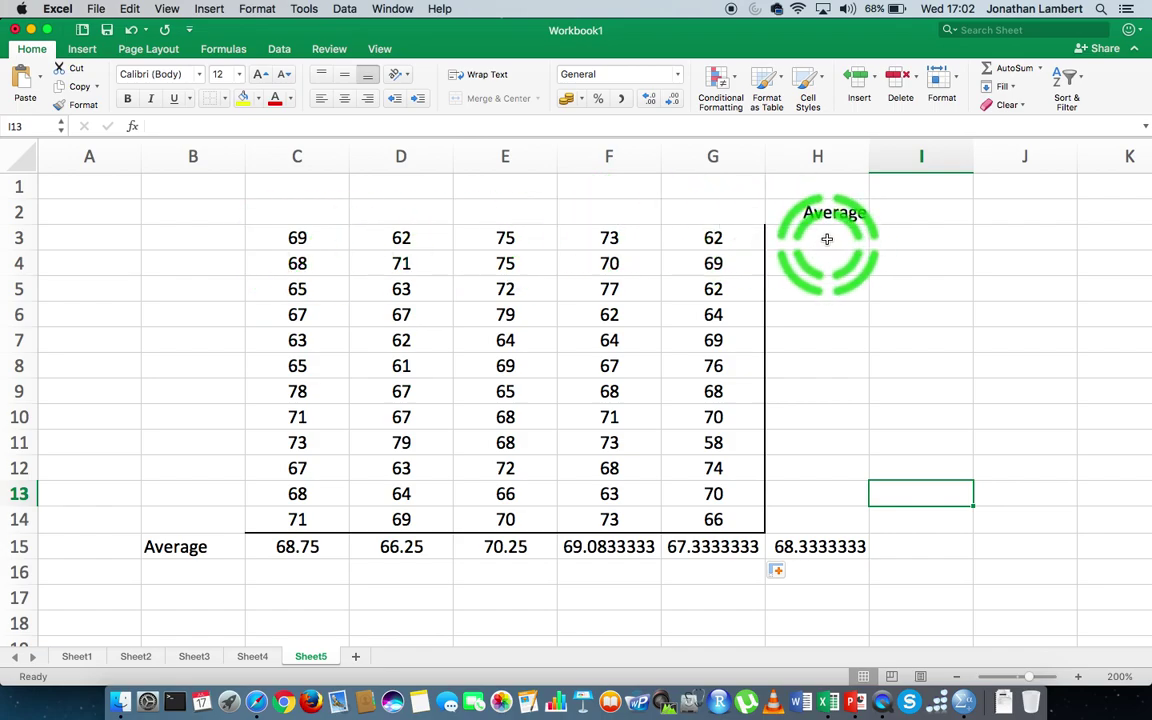
Enter =AVERAGE(C3:G3) in H3, giving row 3's average of 68.2.
{"action": "left_click", "coordinate": [827, 238]}
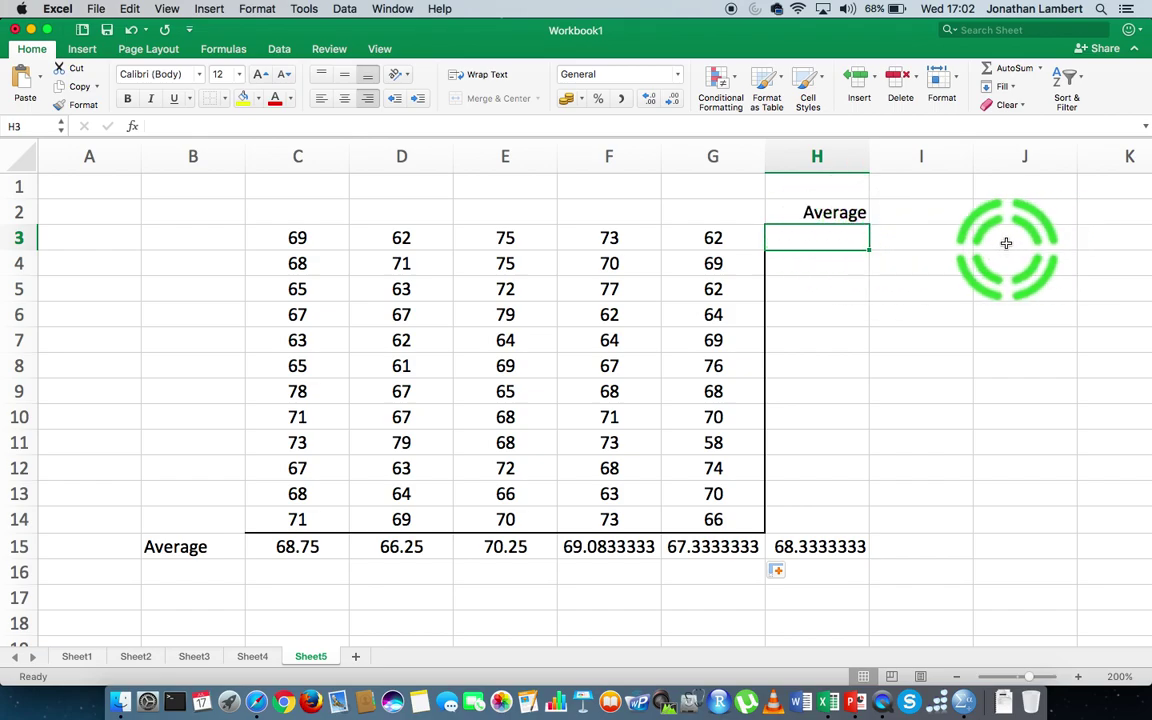
{"action": "type", "text": "="}
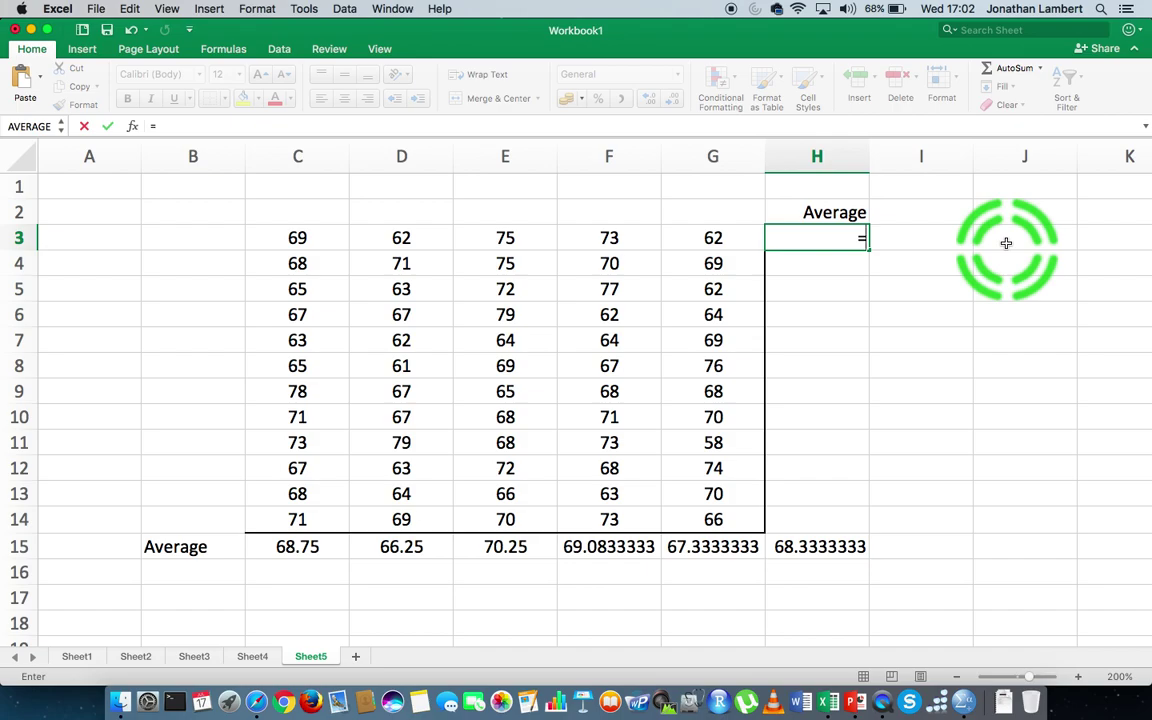
{"action": "type", "text": "avera"}
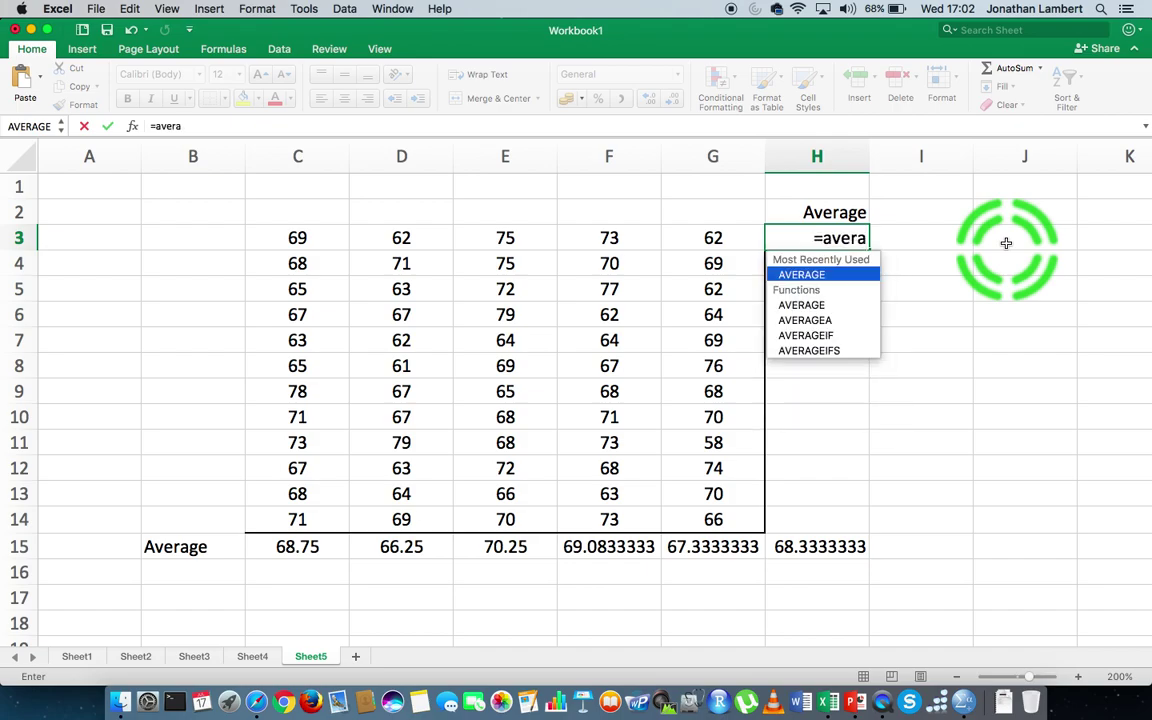
{"action": "type", "text": "ge("}
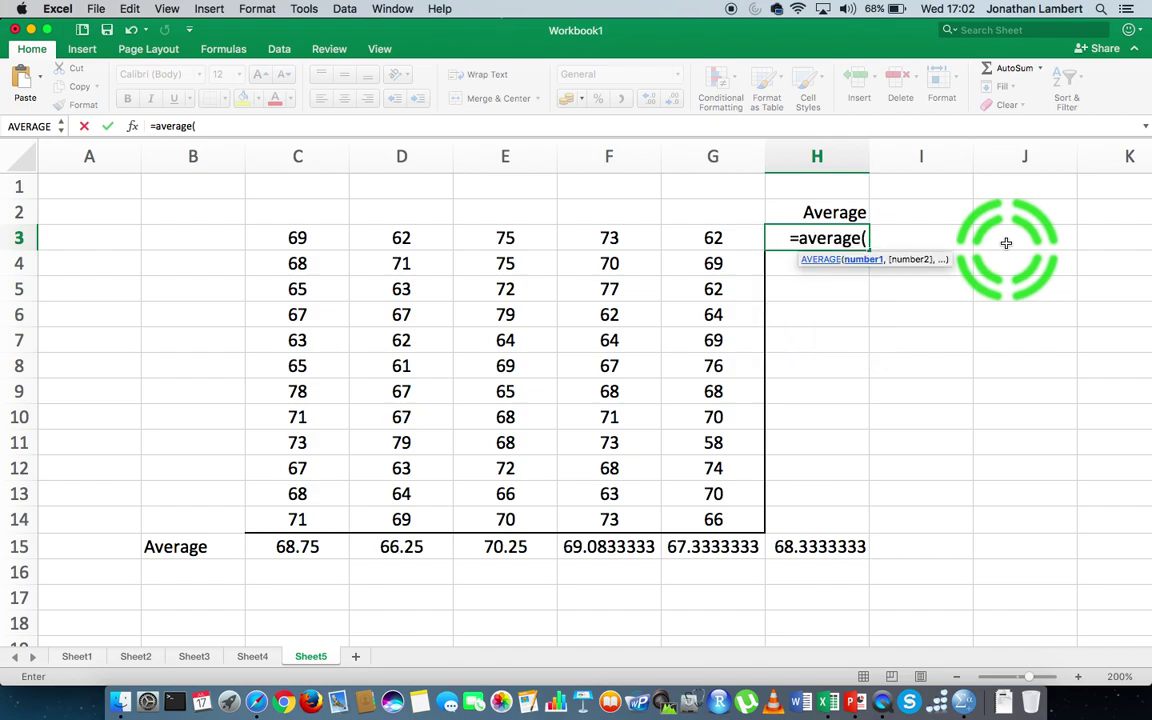
{"action": "left_click", "coordinate": [320, 238]}
{"action": "left_click_drag", "start_coordinate": [320, 238], "coordinate": [697, 241]}
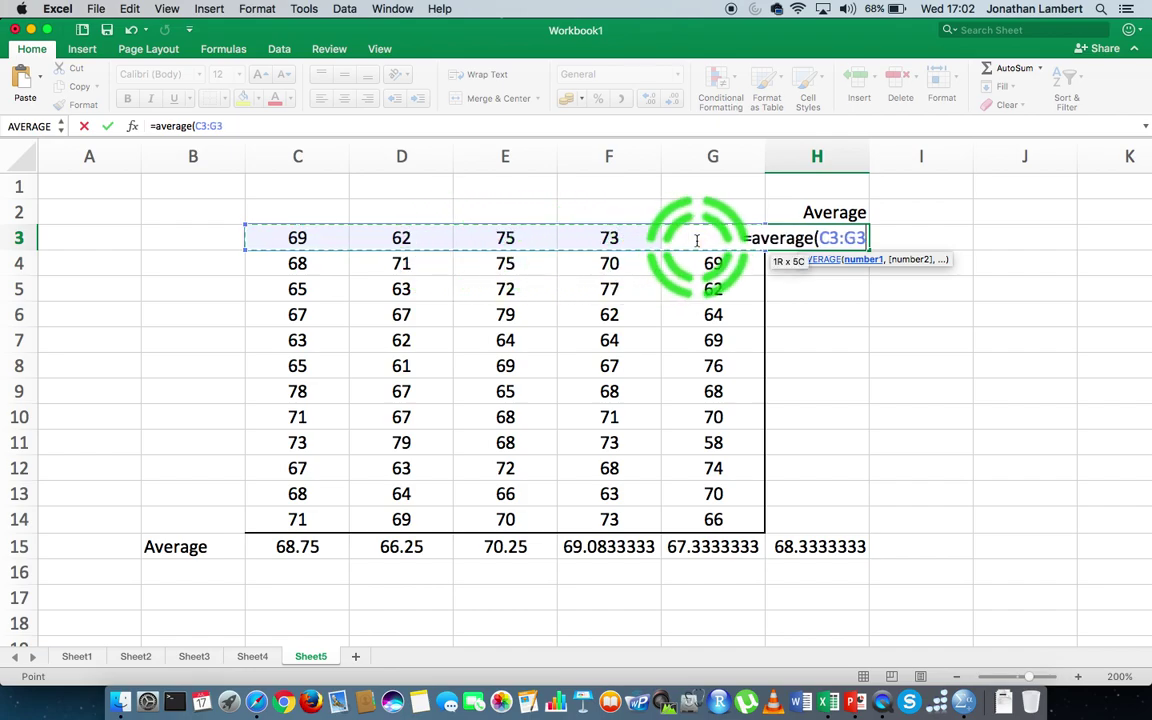
{"action": "type", "text": ")"}
{"action": "key", "text": "Return"}
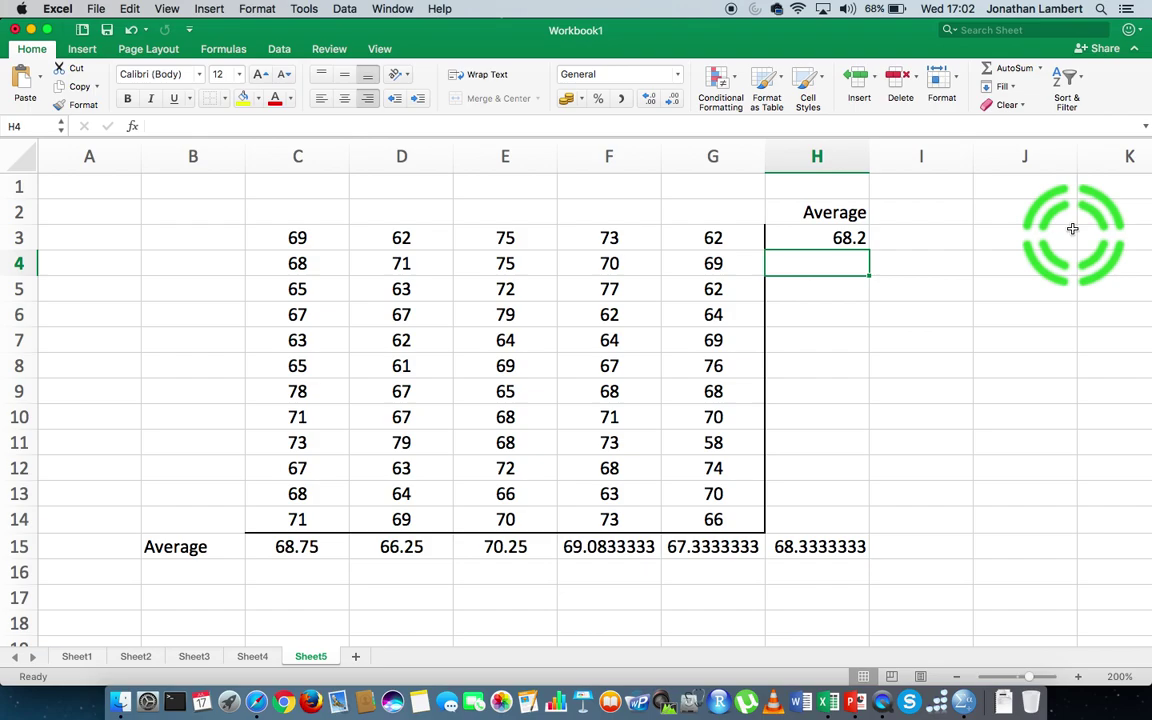
Fill H3's average formula down to H14, then verify the copied formula in H7.
{"action": "left_click", "coordinate": [830, 237]}
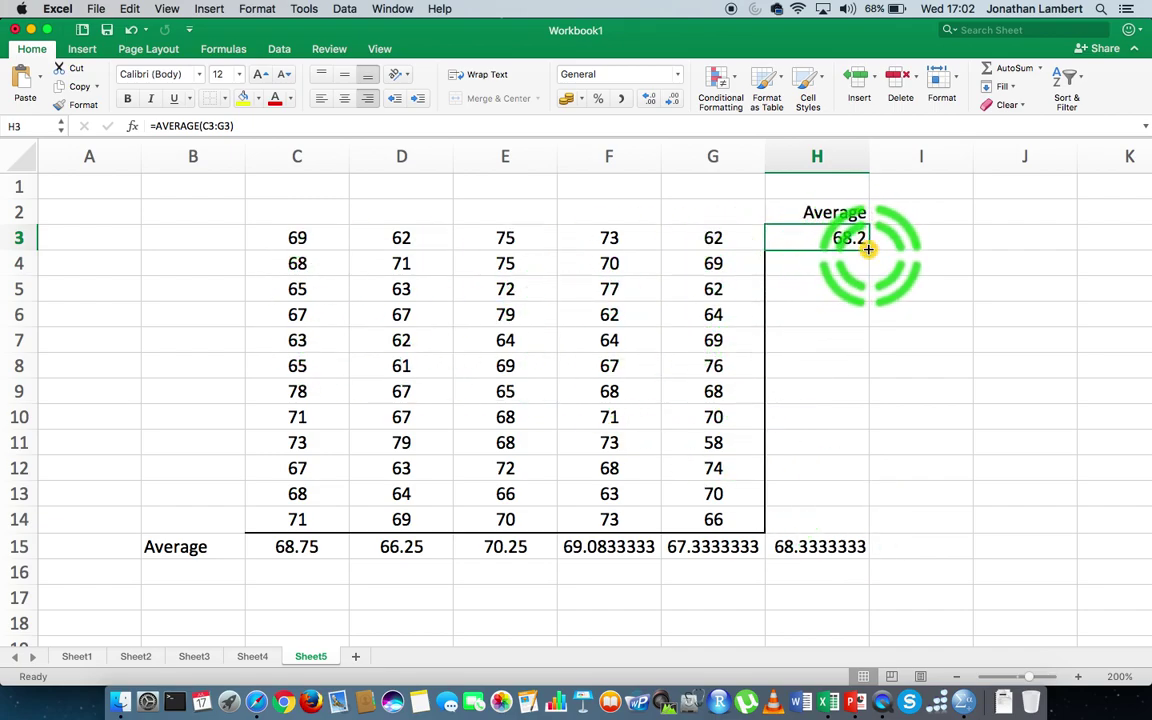
{"action": "left_click_drag", "start_coordinate": [869, 249], "coordinate": [869, 528]}
{"action": "left_click", "coordinate": [1046, 475]}
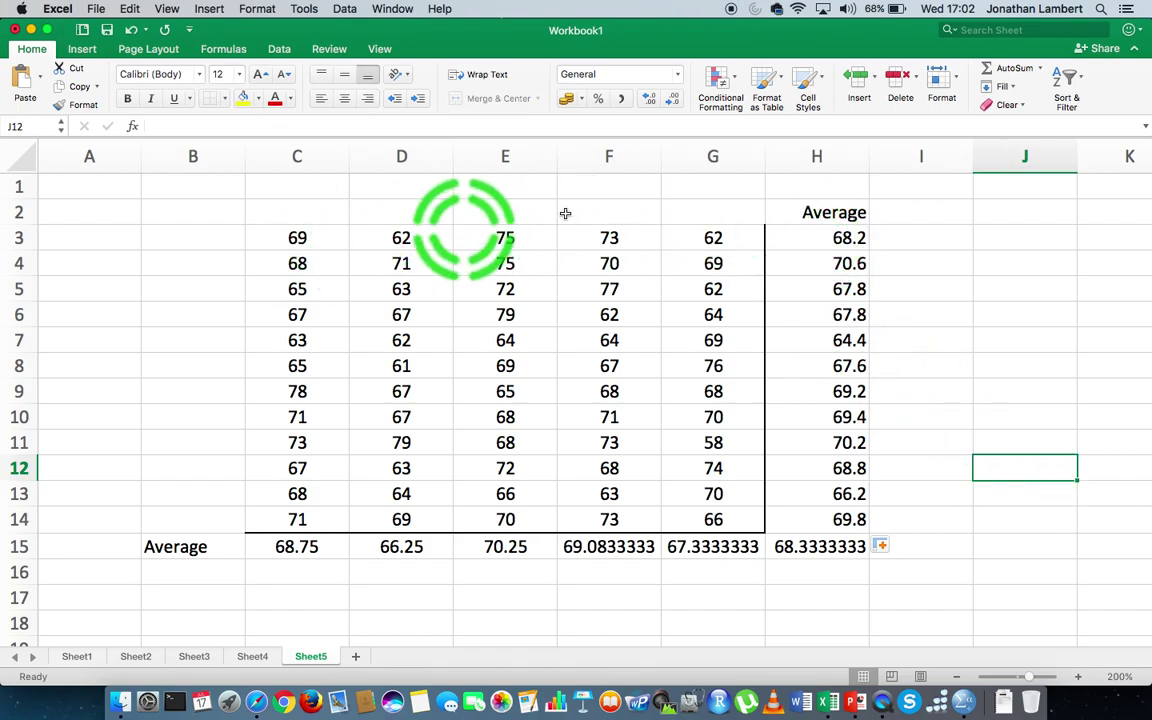
{"action": "left_click", "coordinate": [835, 340]}
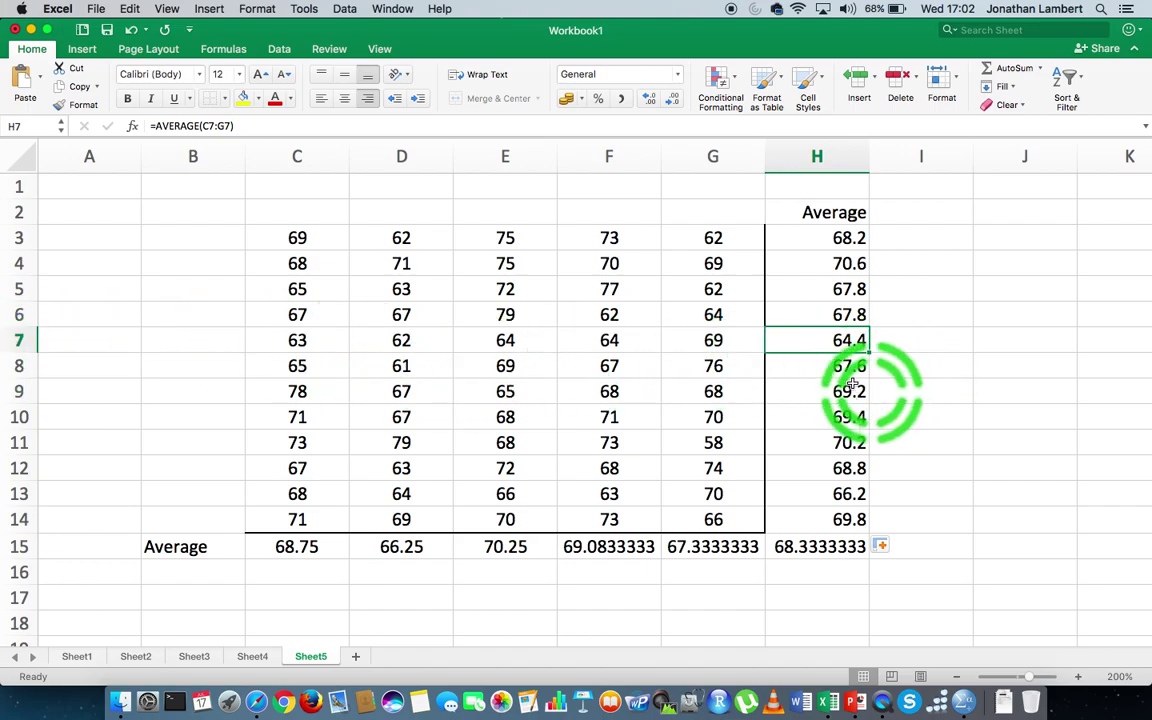
{"action": "left_click", "coordinate": [1000, 370]}
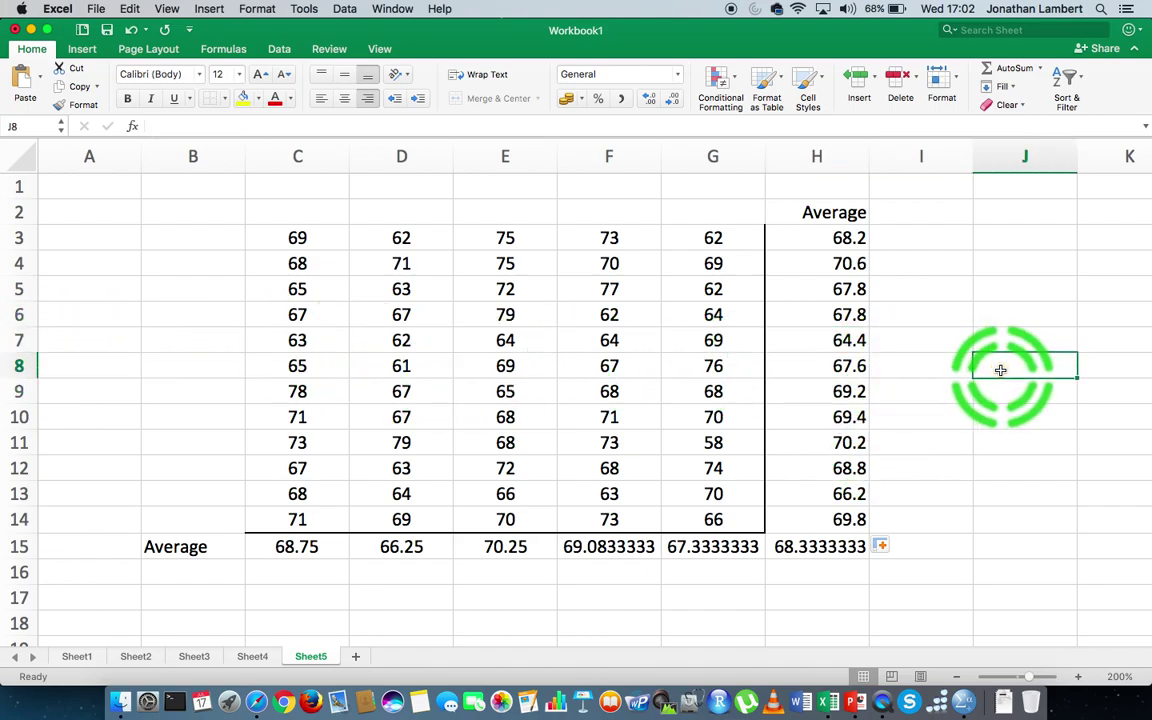